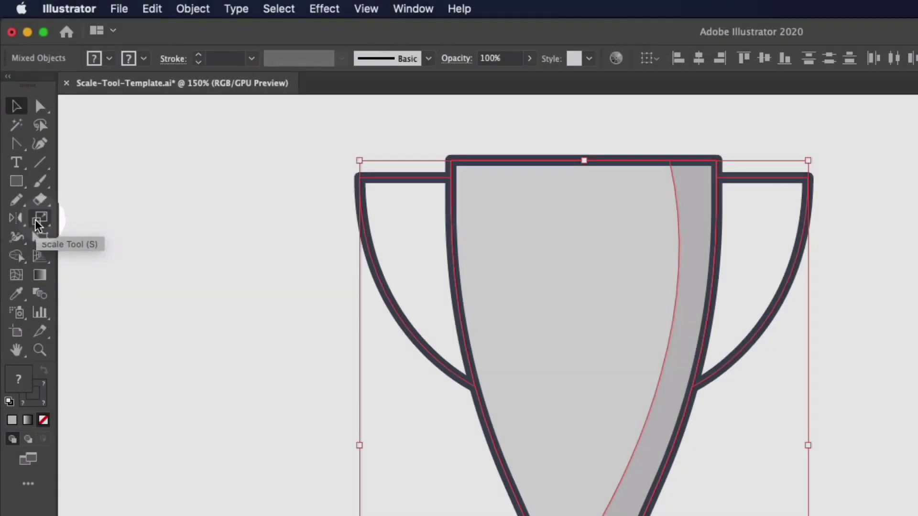
# Scale the whole selected trophy down uniformly about its centre to about 68%
pyautogui.click(34, 222)
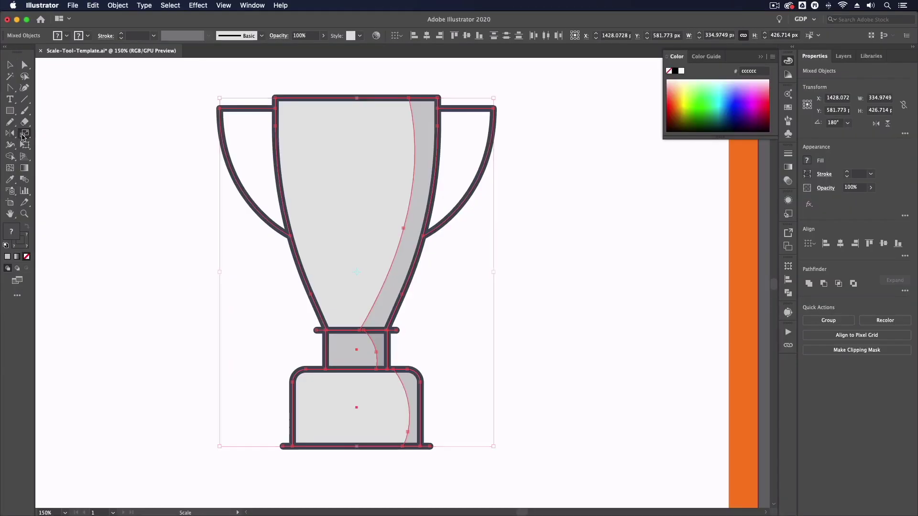
pyautogui.moveTo(209, 106); pyautogui.dragTo(240, 179)
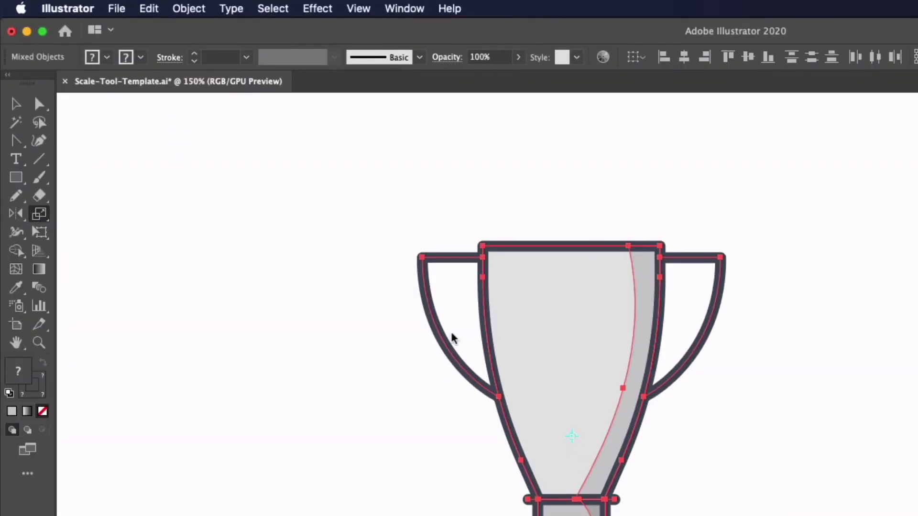
# Try a 20% uniform scale of the trophy with corners, strokes and effects scaled, previewing the result, and cancel it
pyautogui.doubleClick(39, 214)
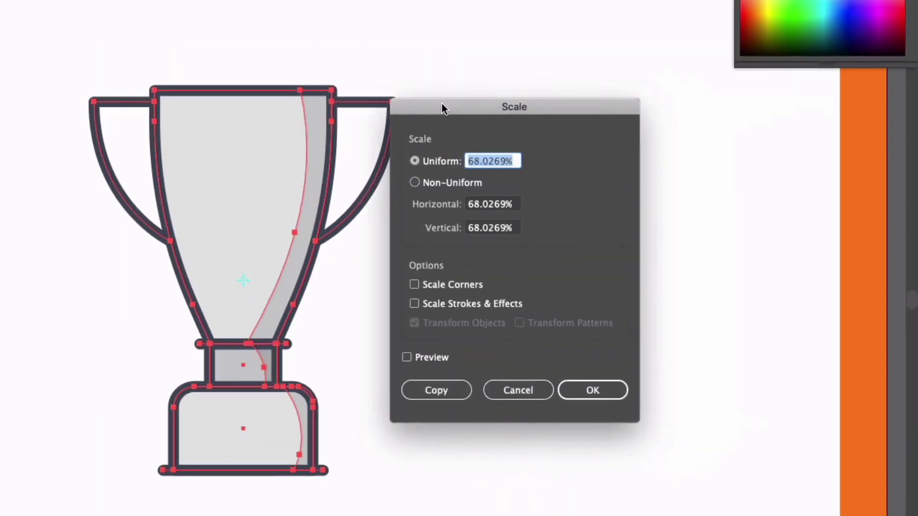
pyautogui.moveTo(441, 102); pyautogui.dragTo(461, 112)
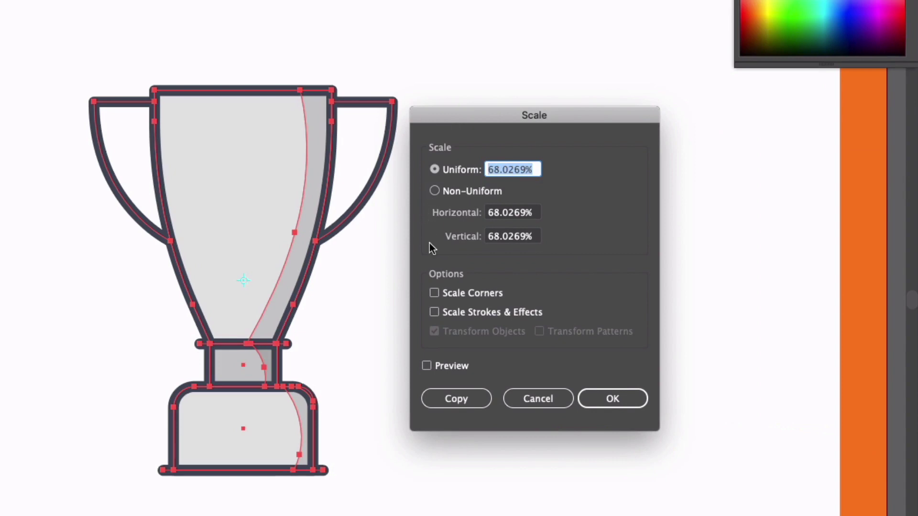
pyautogui.click(435, 293)
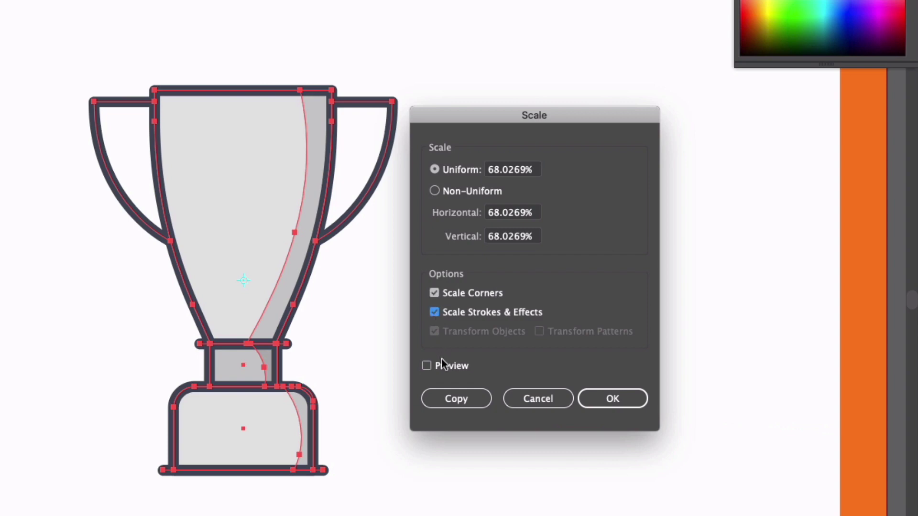
pyautogui.click(427, 366)
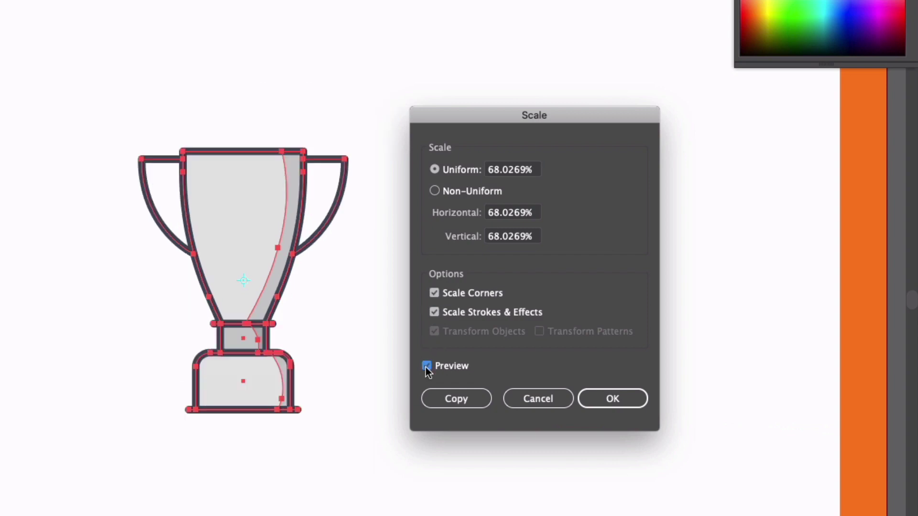
pyautogui.doubleClick(493, 171)
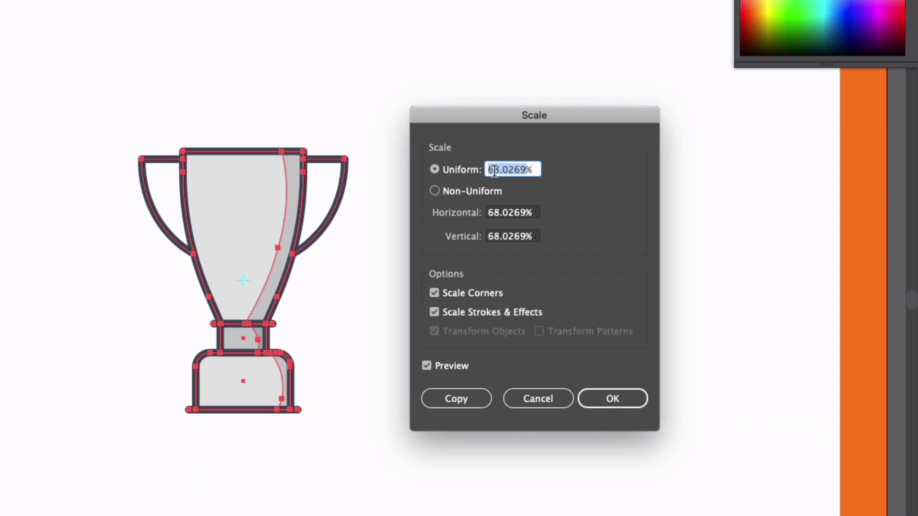
pyautogui.write('20')
pyautogui.press('Tab')
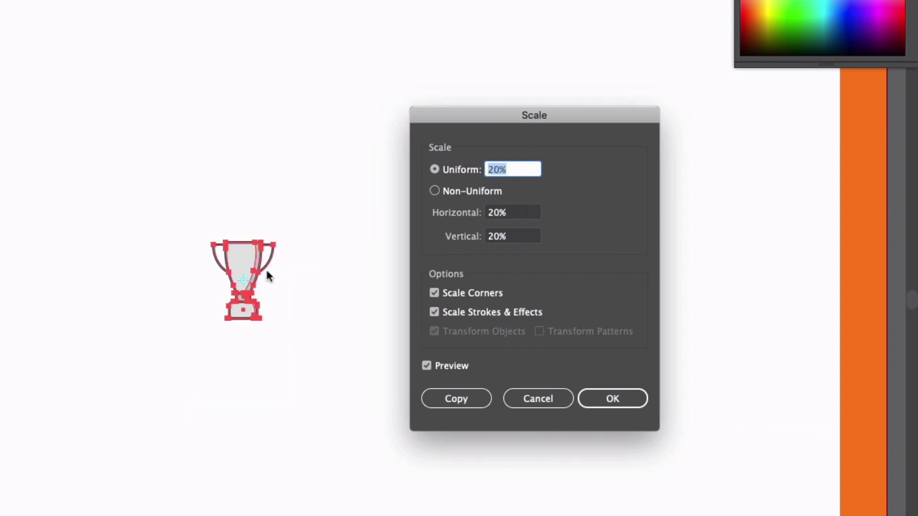
pyautogui.click(536, 399)
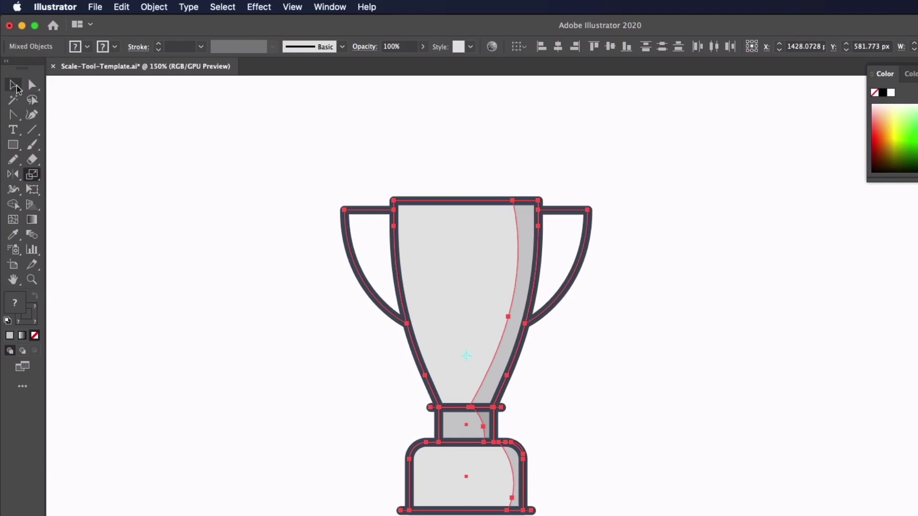
# Select the outer upper corner anchors of both trophy handles and scale them outward horizontally to an overall width of about 236 px
pyautogui.click(14, 86)
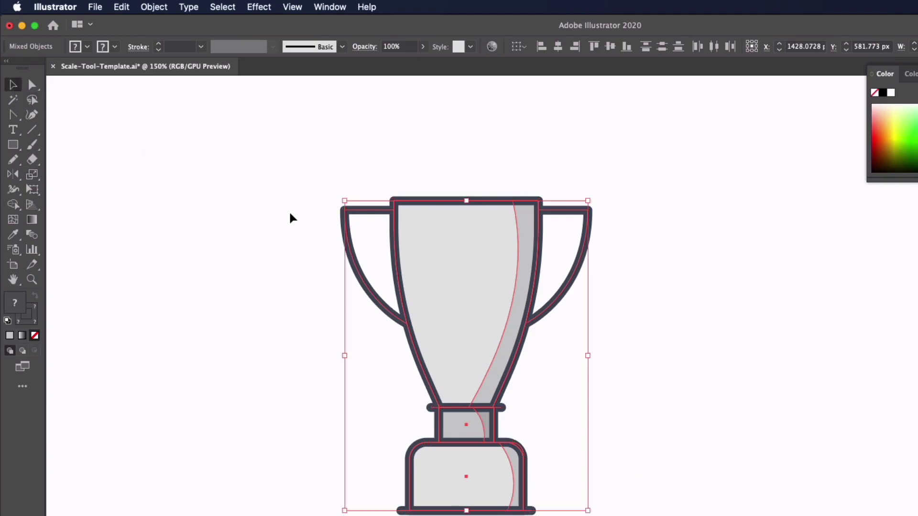
pyautogui.press('super+equal')
pyautogui.press('space')
pyautogui.moveTo(360, 260)
pyautogui.mouseDown()
pyautogui.moveTo(302, 288)
pyautogui.moveTo(223, 303)
pyautogui.mouseUp()
pyautogui.click(244, 221)
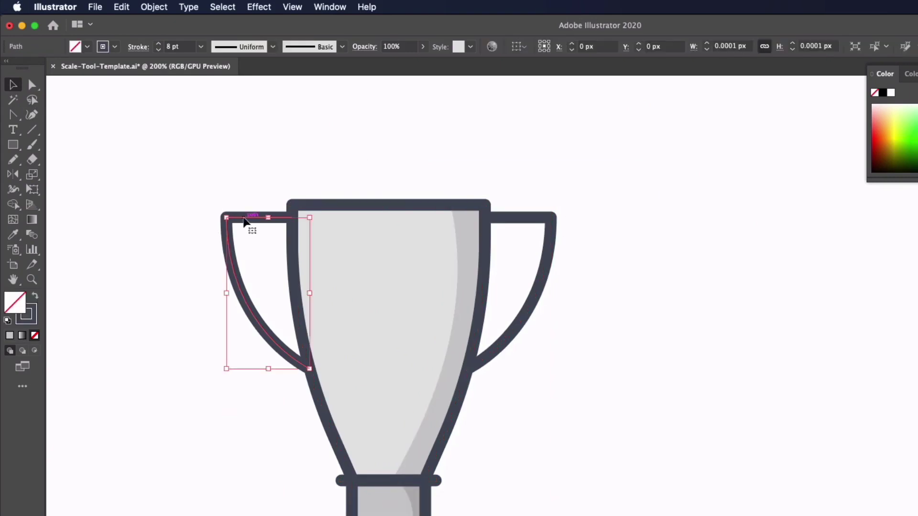
pyautogui.click(514, 222)
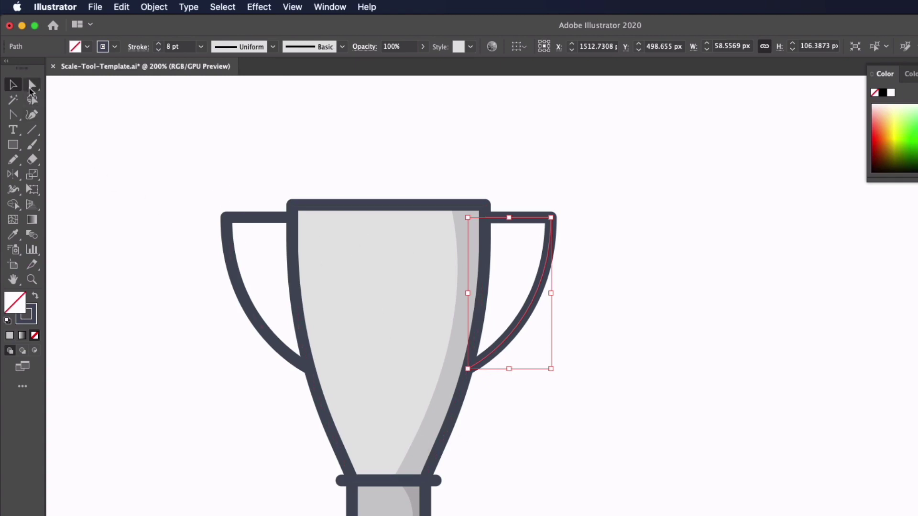
pyautogui.click(31, 86)
pyautogui.click(226, 217)
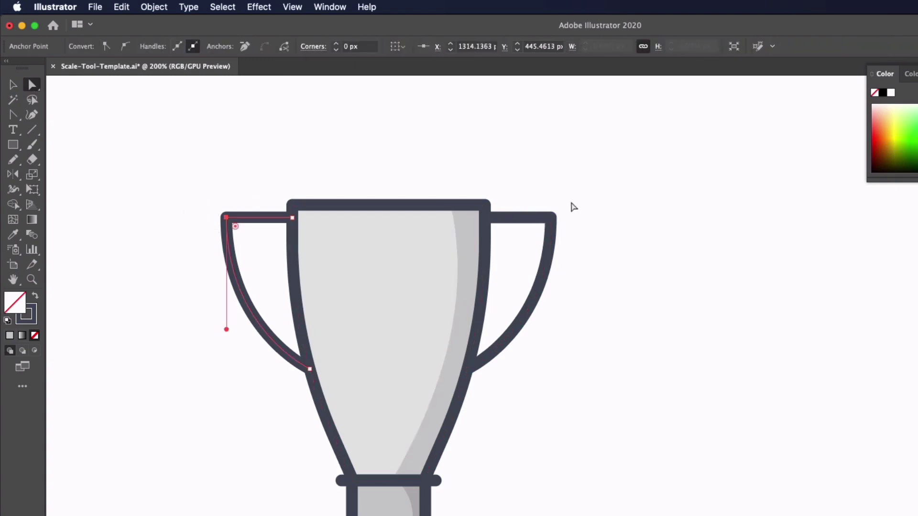
pyautogui.keyDown('shift'); pyautogui.click(551, 217); pyautogui.keyUp('shift')
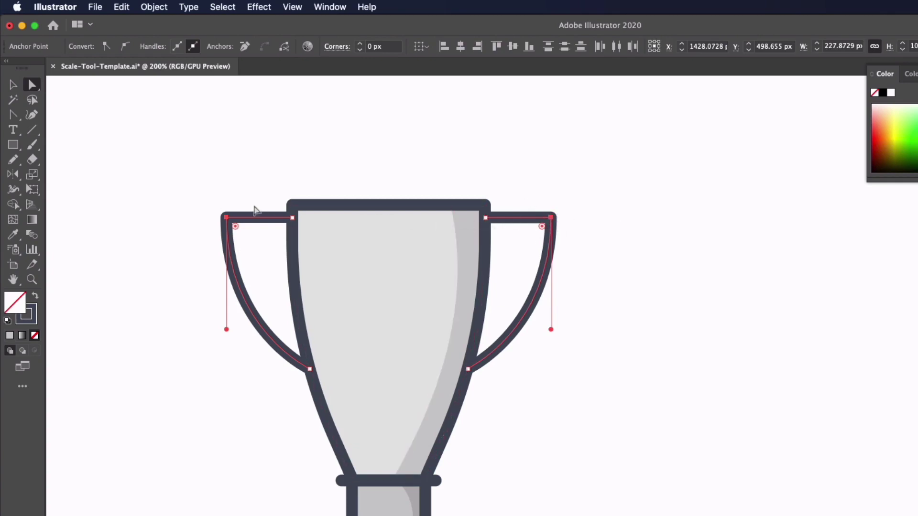
pyautogui.press('s')
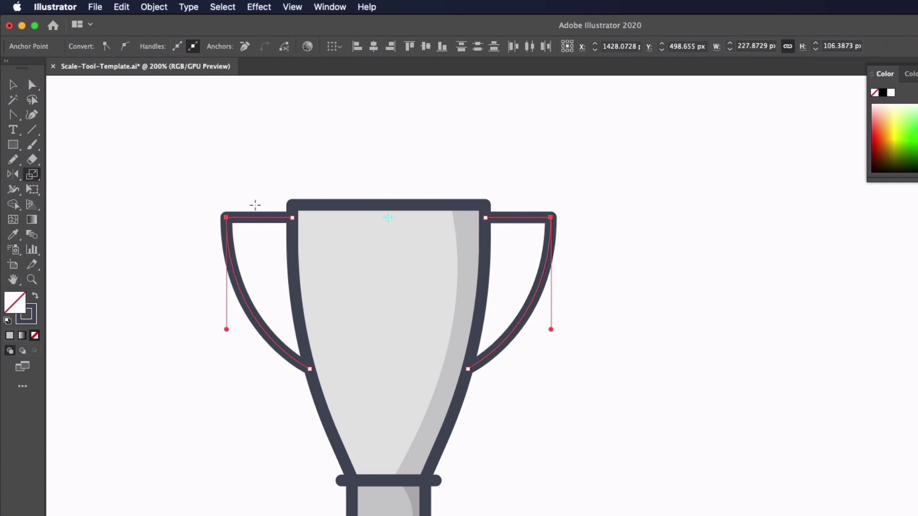
pyautogui.moveTo(226, 218)
pyautogui.mouseDown()
pyautogui.moveTo(184, 225)
pyautogui.moveTo(242, 229)
pyautogui.moveTo(221, 225)
pyautogui.mouseUp()
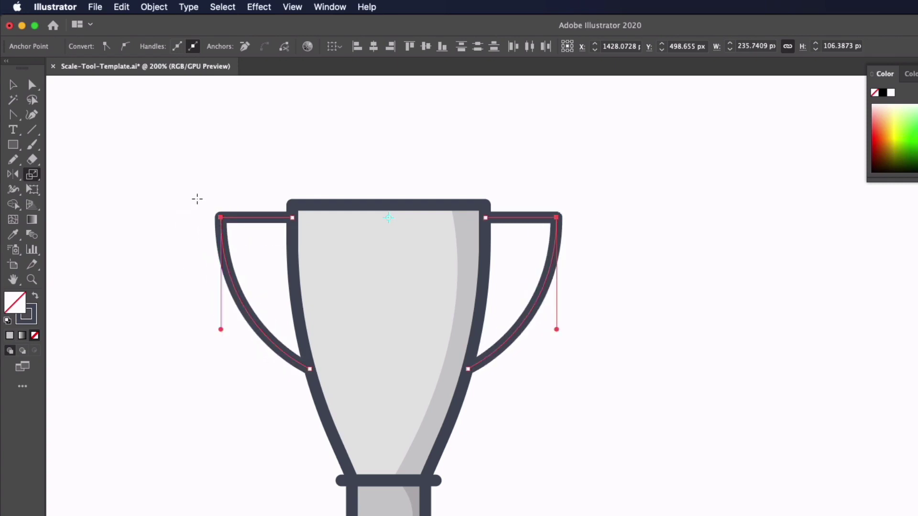
# Select all upper anchors of the cup and handles and scale them horizontally to an overall width of about 432 px
pyautogui.press('a')
pyautogui.moveTo(175, 180); pyautogui.dragTo(592, 248)
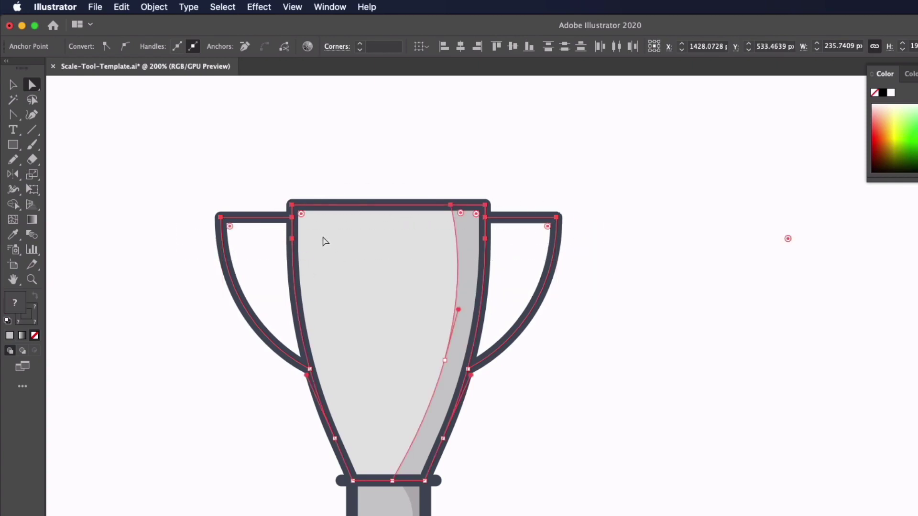
pyautogui.press('s')
pyautogui.moveTo(556, 217); pyautogui.dragTo(702, 218)
pyautogui.press('a')
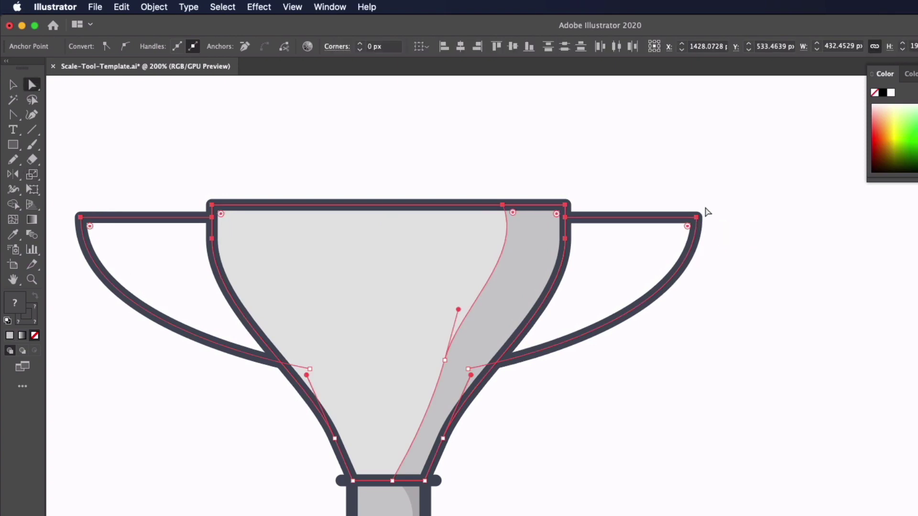
# Scale only the outer corner anchors of both handles inward to an overall width of about 337 px, and deselect them
pyautogui.moveTo(704, 209); pyautogui.dragTo(682, 231)
pyautogui.moveTo(61, 203); pyautogui.dragTo(149, 219)
pyautogui.press('s')
pyautogui.press('a')
pyautogui.click(160, 243)
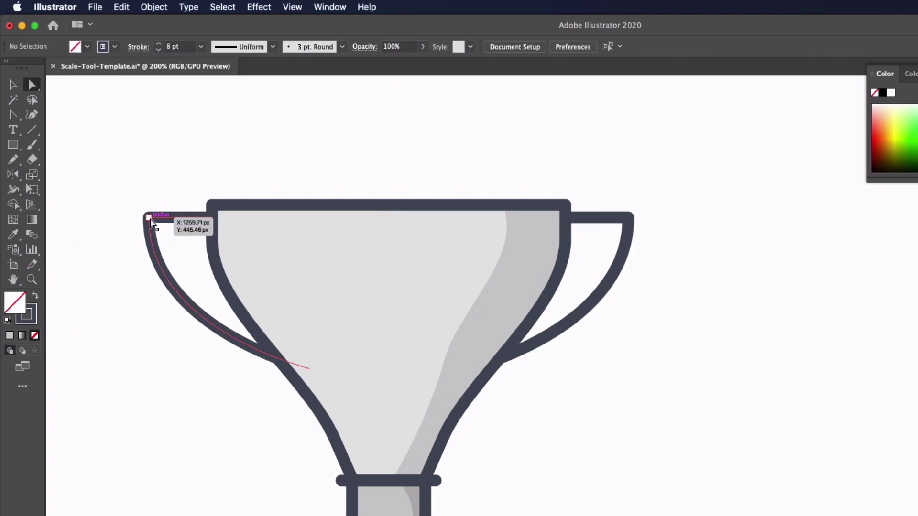
# Select the curved segments of both handles and scale them slightly outward together
pyautogui.click(175, 289)
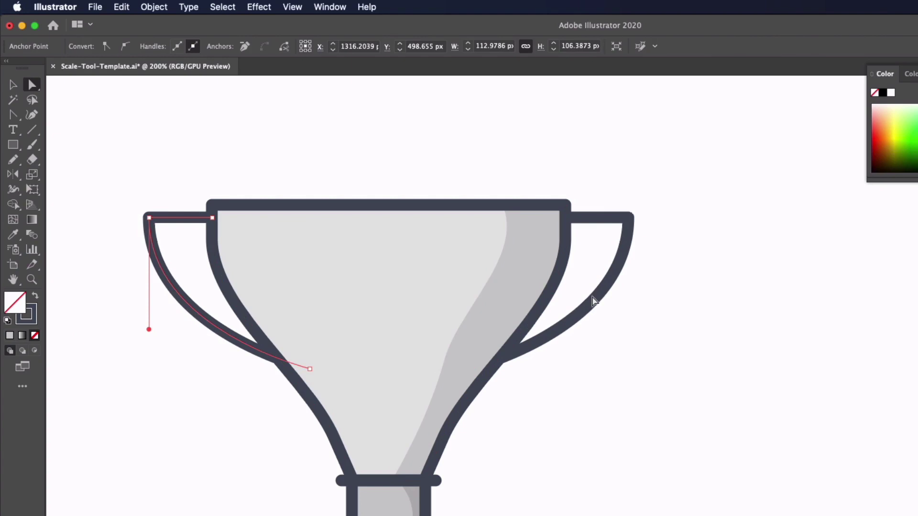
pyautogui.keyDown('shift'); pyautogui.click(595, 301); pyautogui.keyUp('shift')
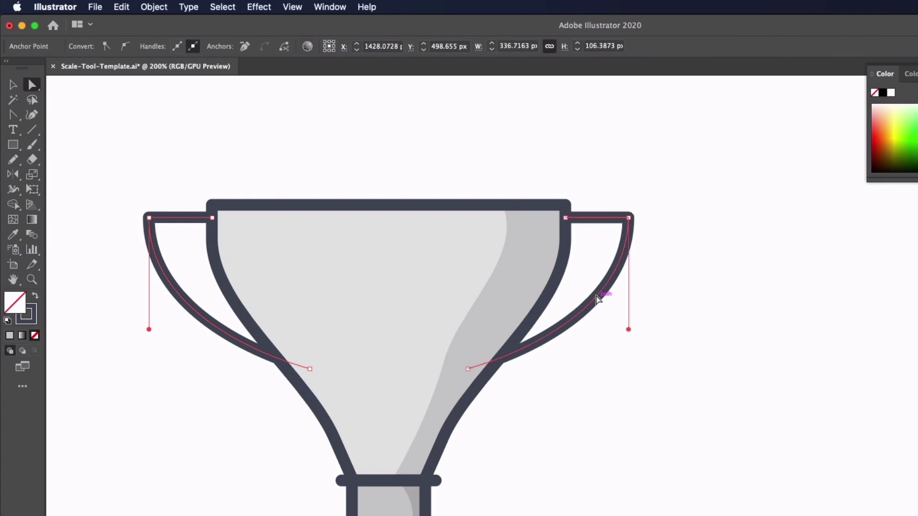
pyautogui.press('s')
pyautogui.moveTo(591, 302)
pyautogui.mouseDown()
pyautogui.moveTo(607, 314)
pyautogui.moveTo(602, 306)
pyautogui.mouseUp()
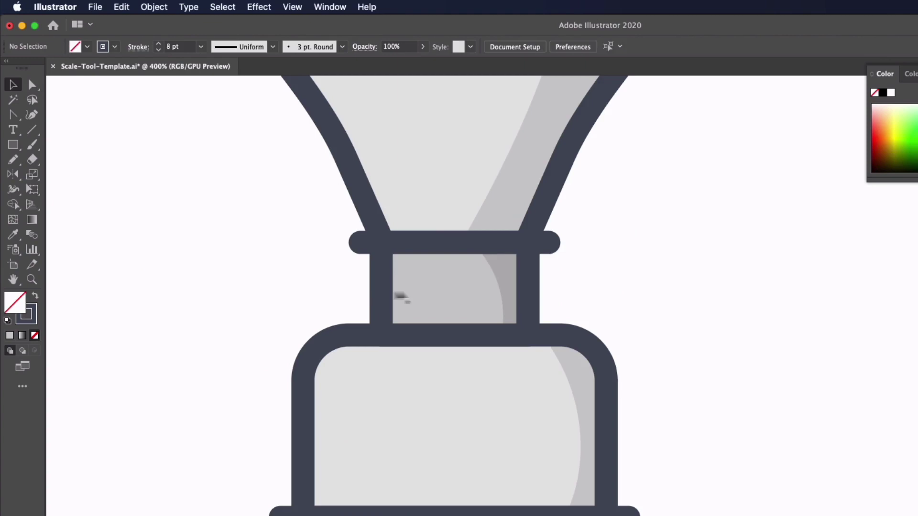
# Isolate the trophy's neck group and scale its lower anchors horizontally to about 132%, giving the neck a flared base
pyautogui.click(452, 292)
pyautogui.doubleClick(417, 290)
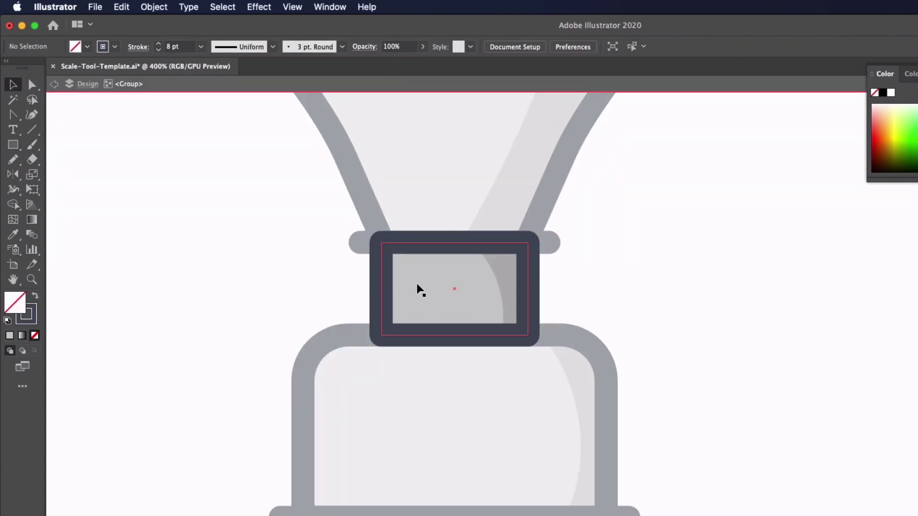
pyautogui.moveTo(386, 318); pyautogui.dragTo(579, 364)
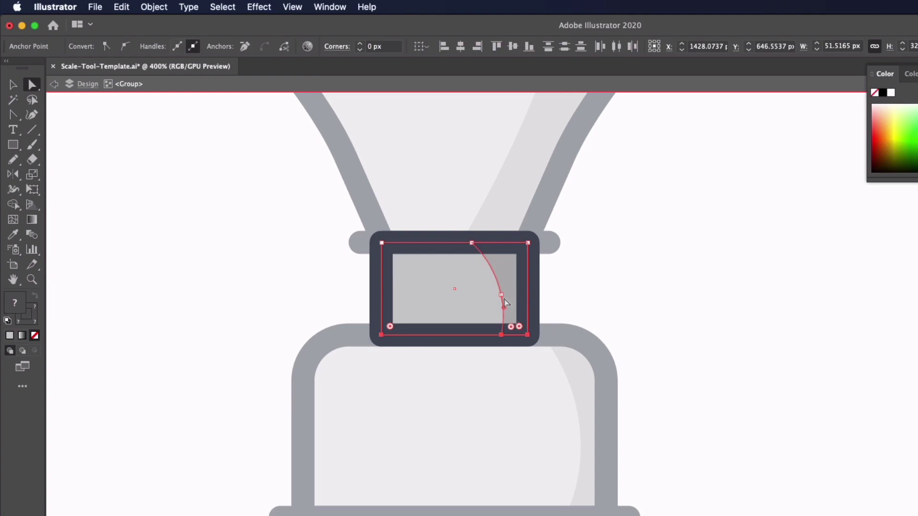
pyautogui.press('s')
pyautogui.moveTo(528, 334); pyautogui.dragTo(553, 339)
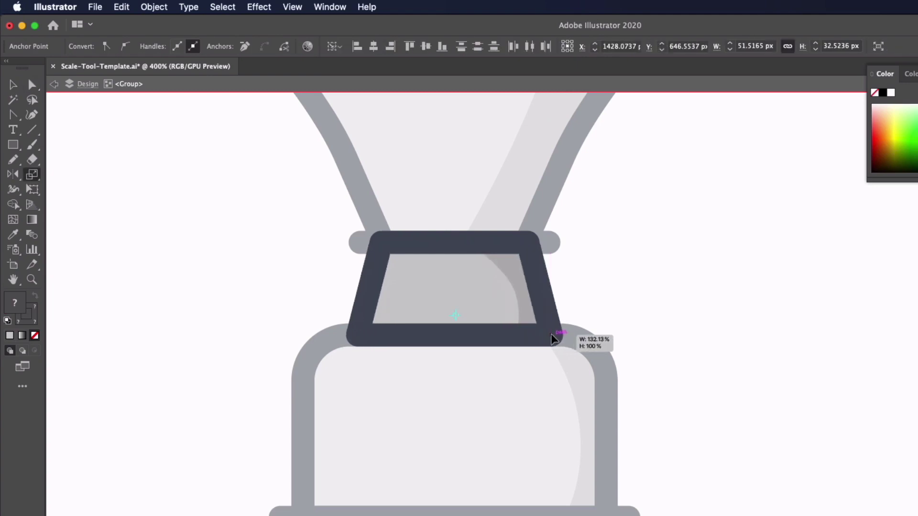